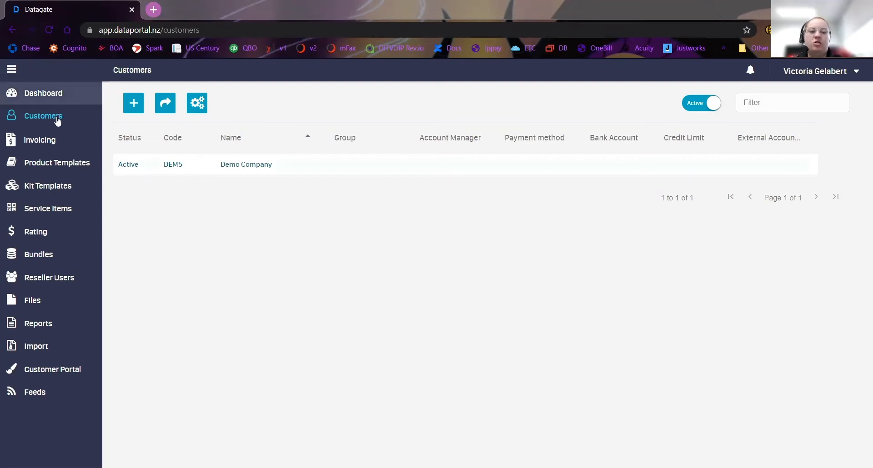
# Start a new service item for the customer Demo Company and name it oitdemo.20463.service
pyautogui.click(246, 169)
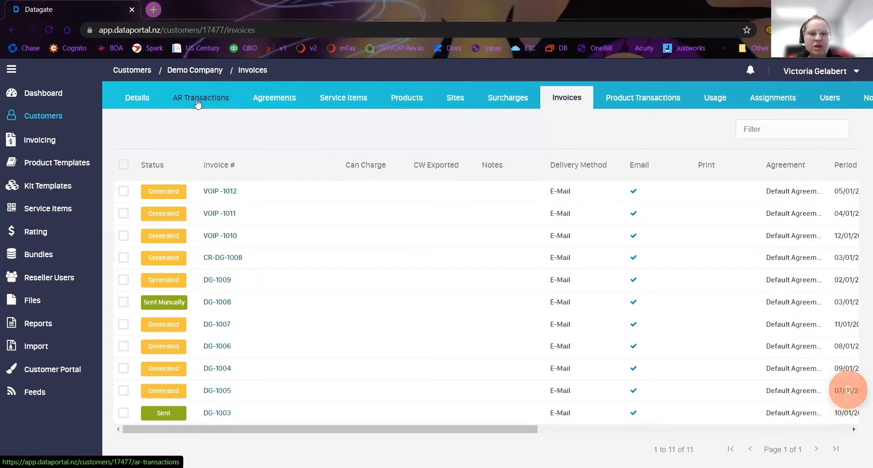
pyautogui.click(352, 96)
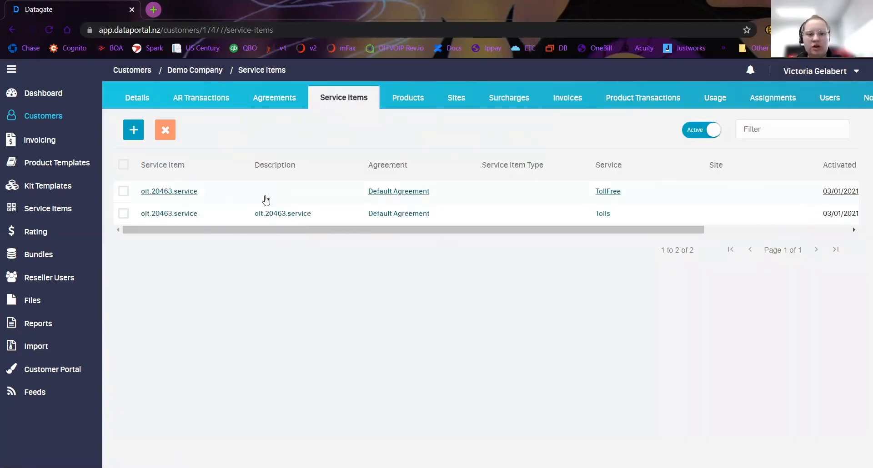
pyautogui.click(134, 131)
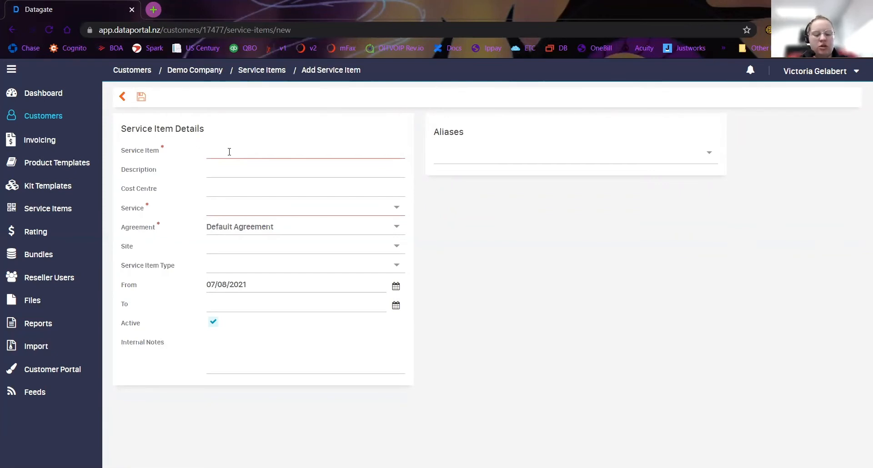
pyautogui.write('oltdemo.')
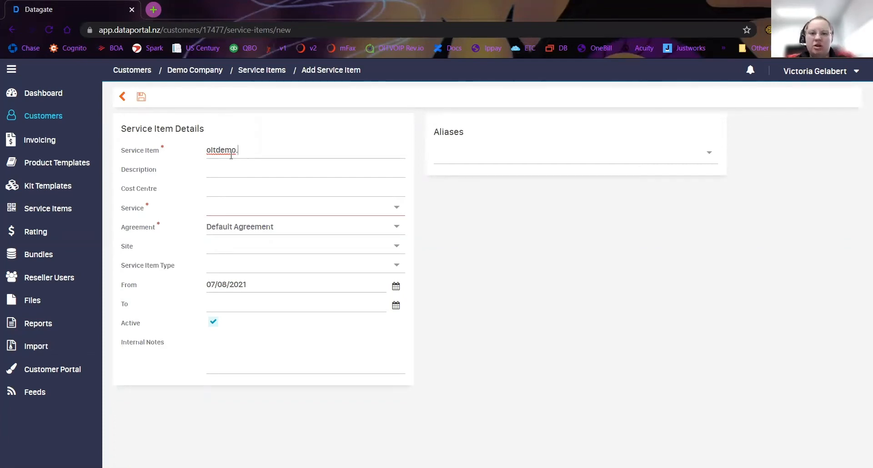
pyautogui.write('20463.service')
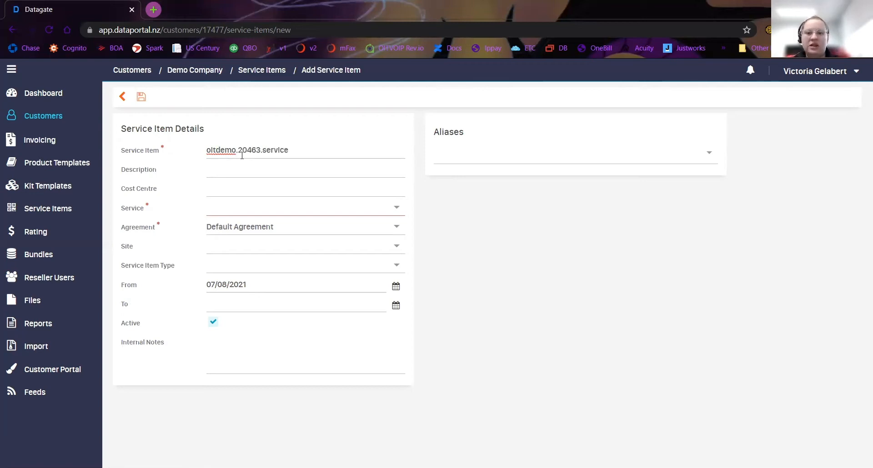
# Copy the service item name and add it as the alias oitdemo.20463.service
pyautogui.moveTo(293, 147); pyautogui.dragTo(199, 149)
pyautogui.hotkey('ctrl', 'c')
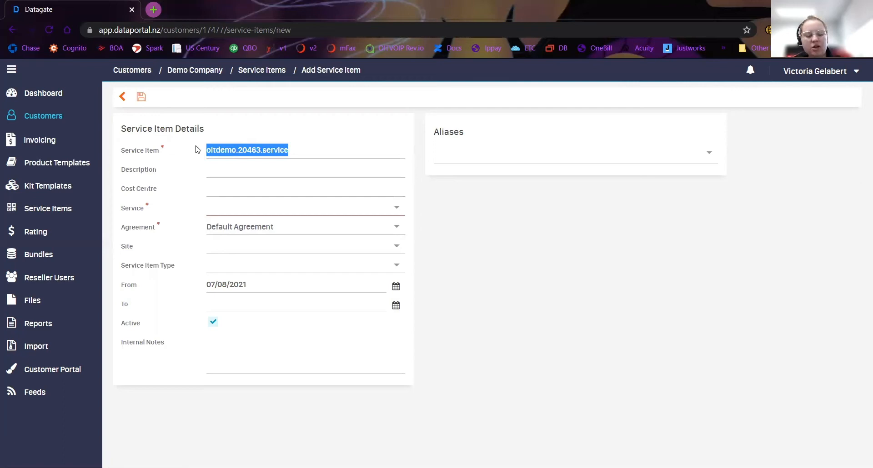
pyautogui.click(491, 158)
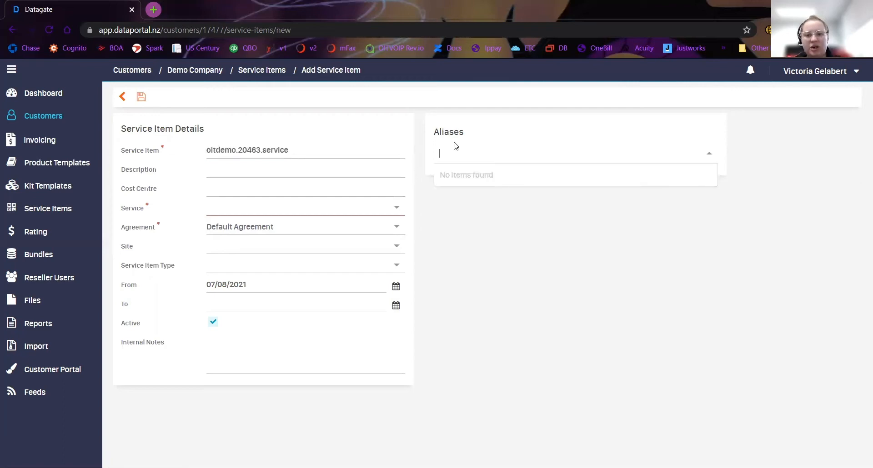
pyautogui.hotkey('ctrl', 'v')
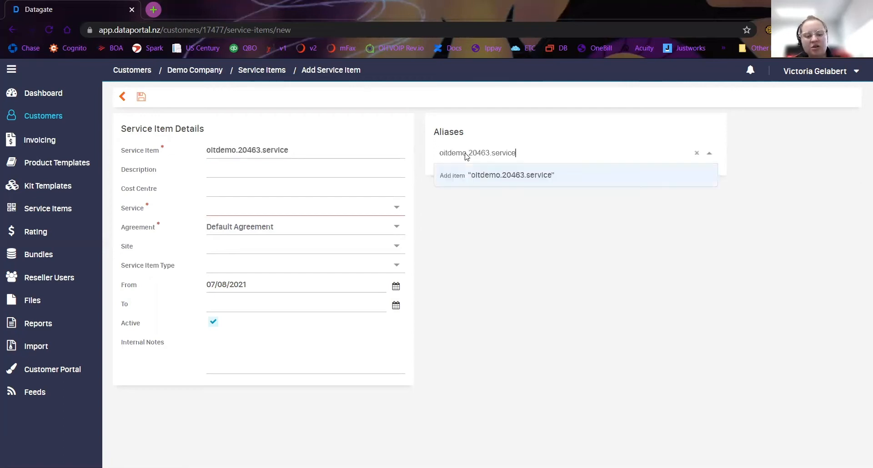
pyautogui.click(461, 182)
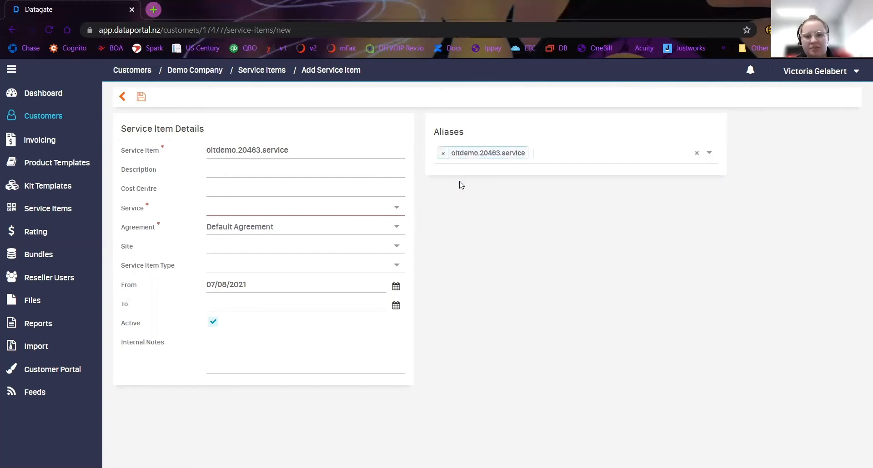
# Set the service to Tolls and the From date to 07/01/2021, and save the service item
pyautogui.click(228, 212)
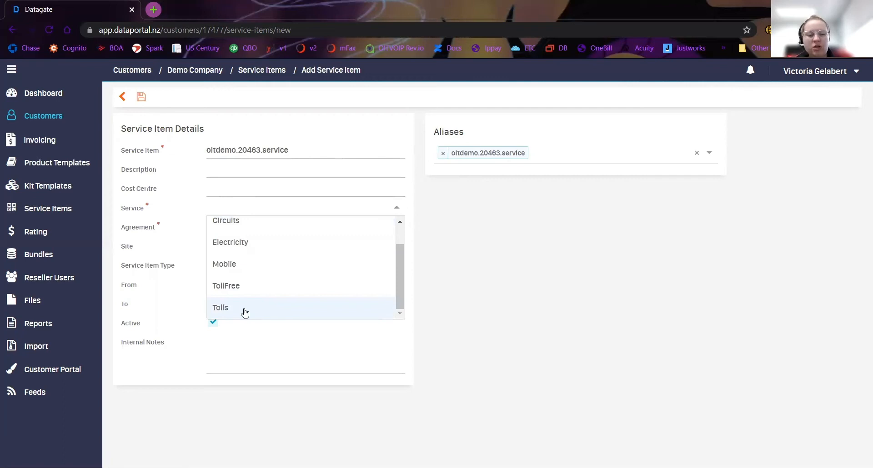
pyautogui.click(245, 313)
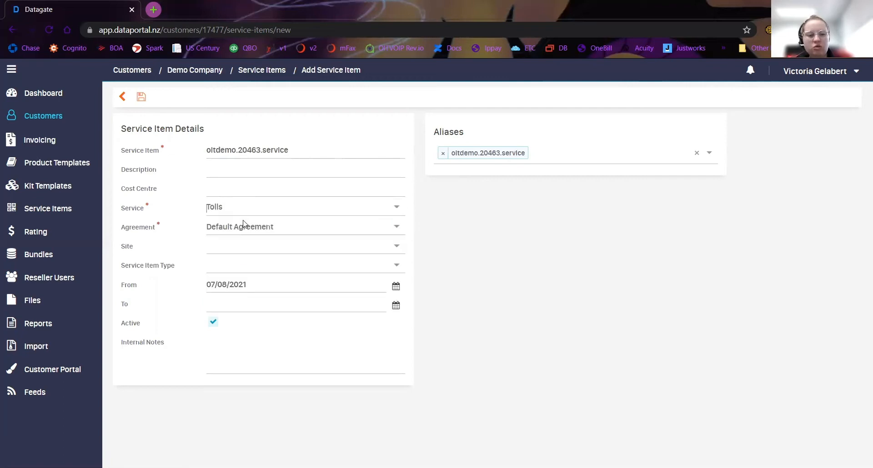
pyautogui.click(395, 289)
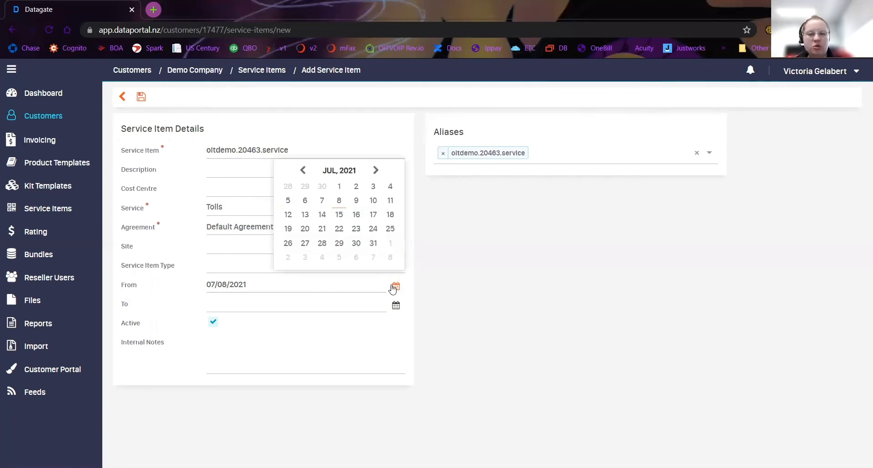
pyautogui.click(340, 188)
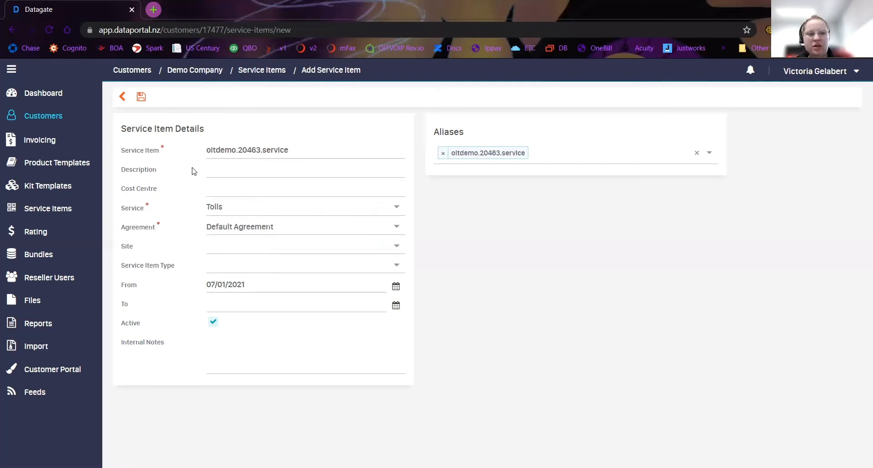
pyautogui.click(141, 99)
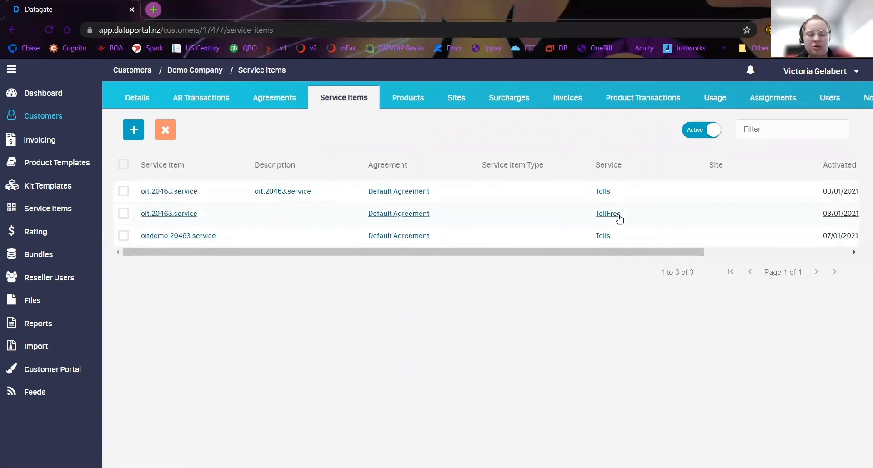
# Start another service item named oitdemo.20463.service and add oitdemo.20463.service as its alias
pyautogui.click(128, 132)
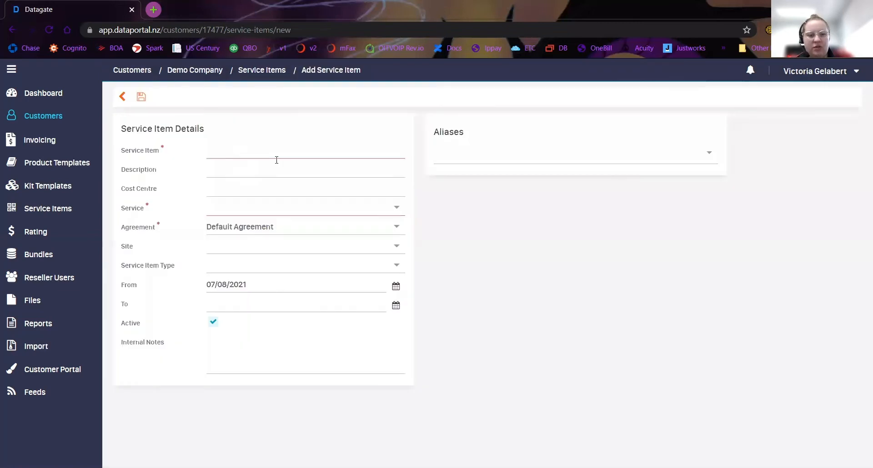
pyautogui.click(275, 157)
pyautogui.write('oitdemo.20463.service')
pyautogui.click(512, 162)
pyautogui.write('oitdemo.20463.service')
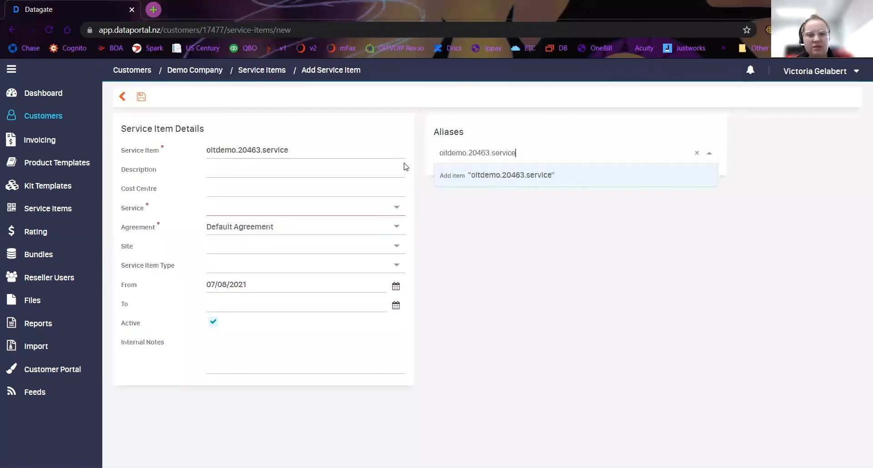
pyautogui.press('Return')
# Set the second service item's service to TollFree and its From date to 07/01/2021, and save it
pyautogui.click(227, 210)
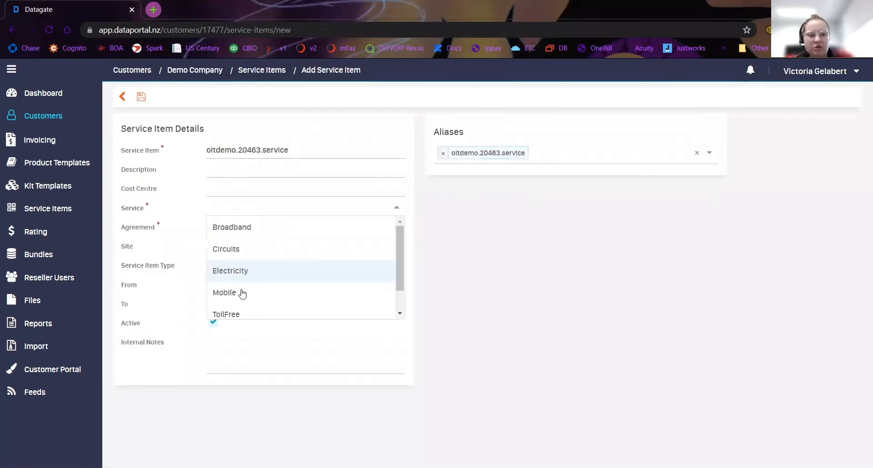
pyautogui.scroll(-1, 232, 286)
pyautogui.click(233, 285)
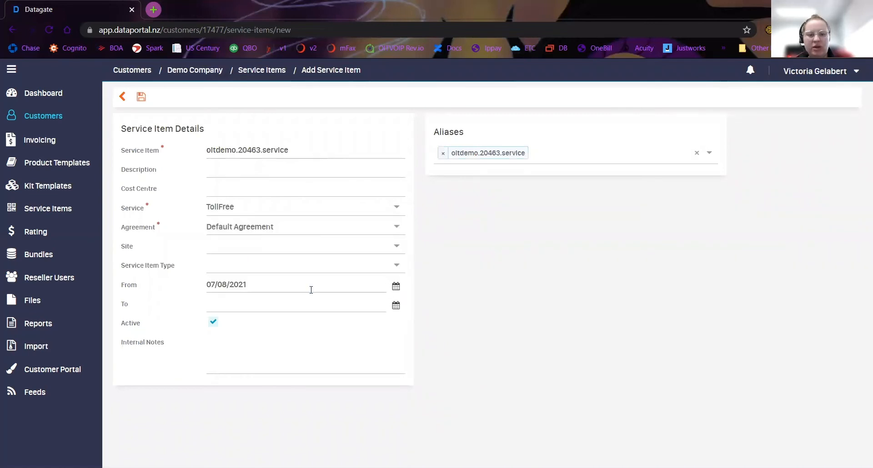
pyautogui.click(395, 286)
pyautogui.click(339, 187)
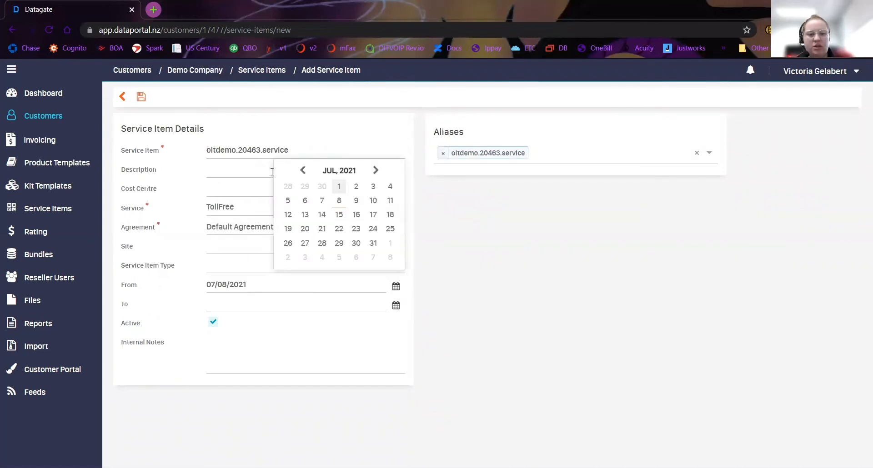
pyautogui.click(141, 96)
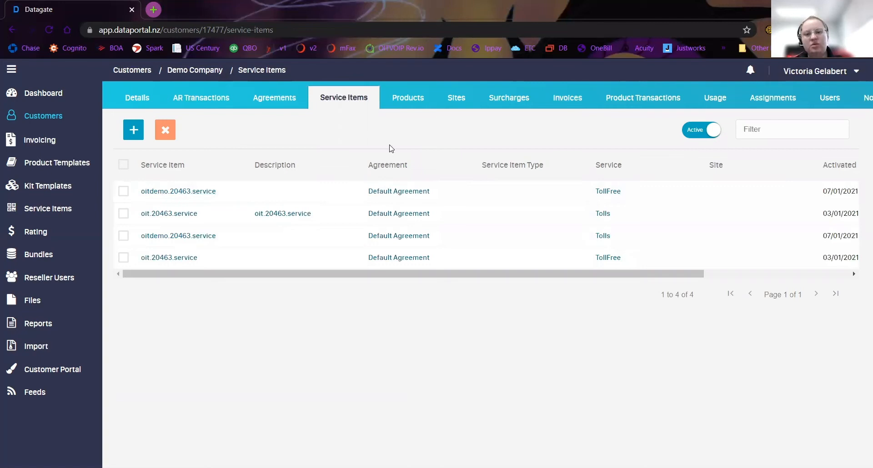
# Start a new assignment for Demo Company with the rating item Outbound and Inbound (Non TF) Call Rates
pyautogui.click(757, 99)
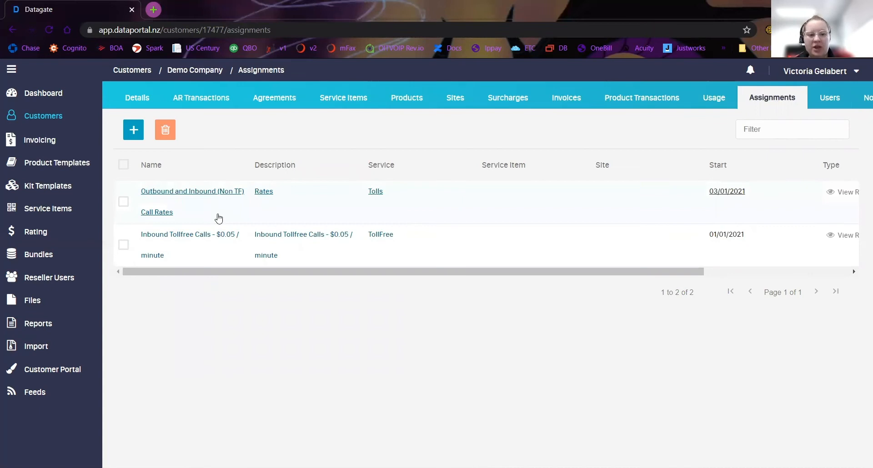
pyautogui.click(127, 132)
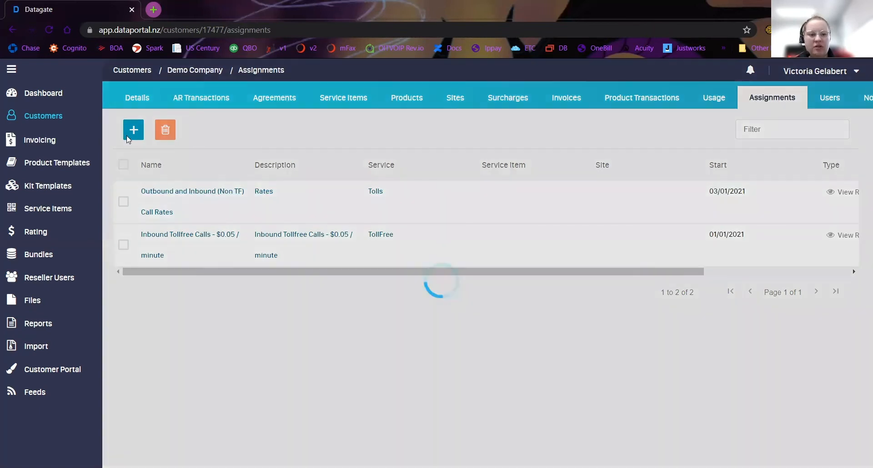
pyautogui.click(258, 151)
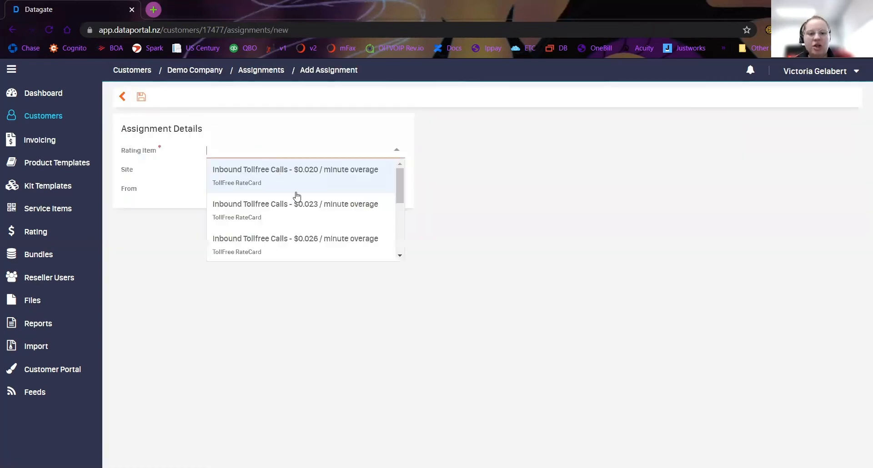
pyautogui.scroll(-5, 297, 196)
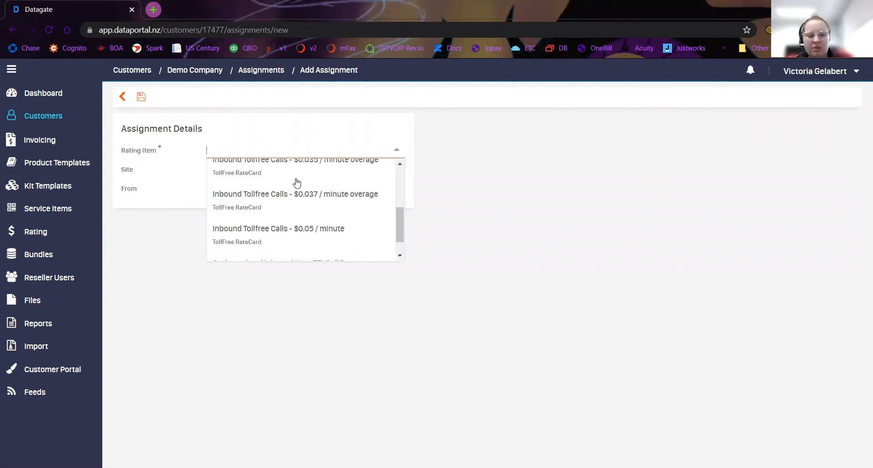
pyautogui.scroll(-1, 297, 183)
pyautogui.scroll(3, 298, 214)
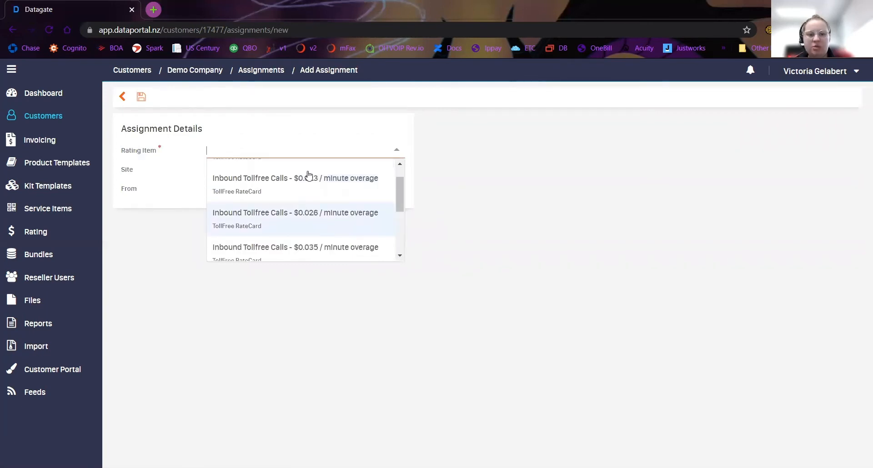
pyautogui.scroll(1, 309, 189)
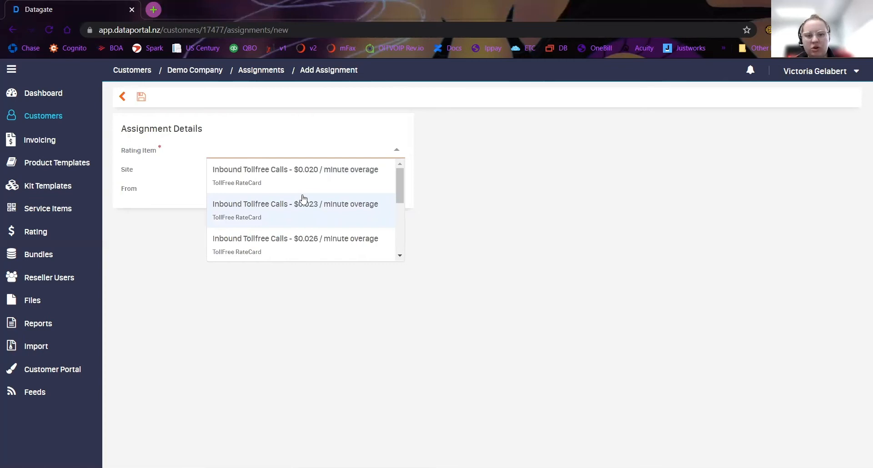
pyautogui.scroll(-2, 288, 203)
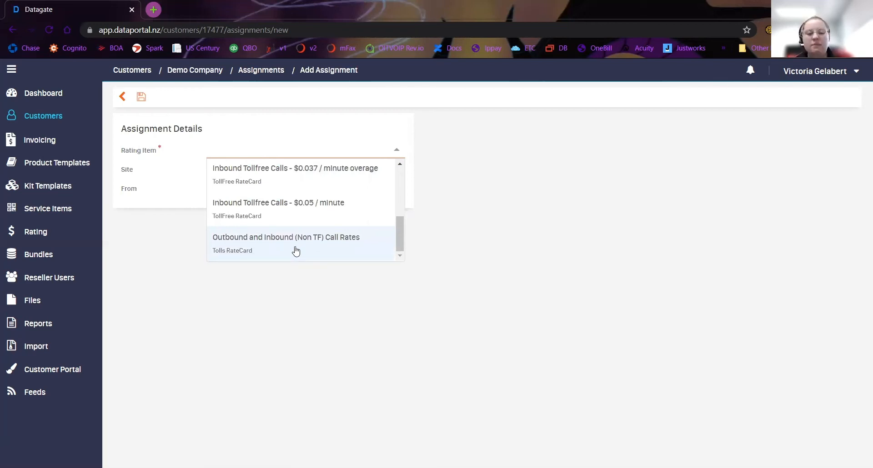
pyautogui.click(294, 233)
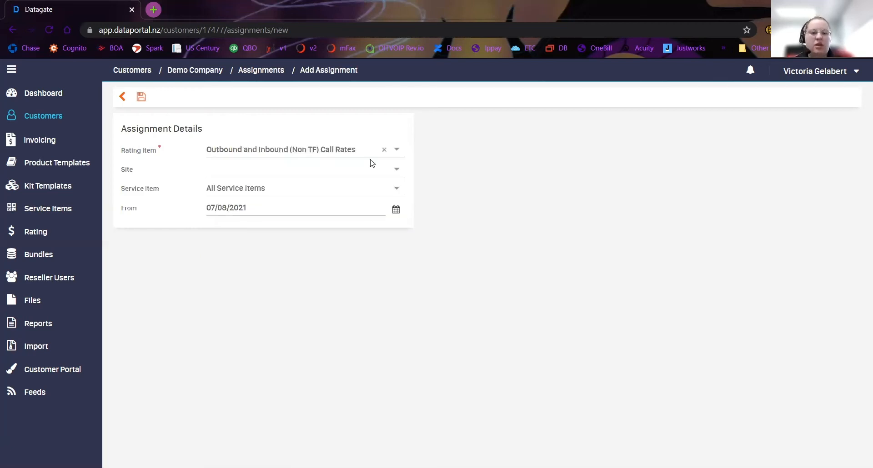
# Set the assignment's From date to 07/01/2021 with all service items included, and save the assignment
pyautogui.click(247, 175)
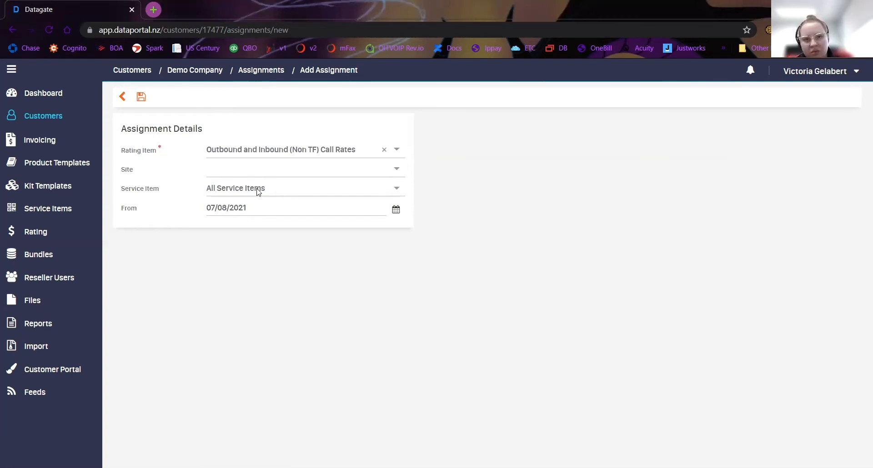
pyautogui.click(396, 211)
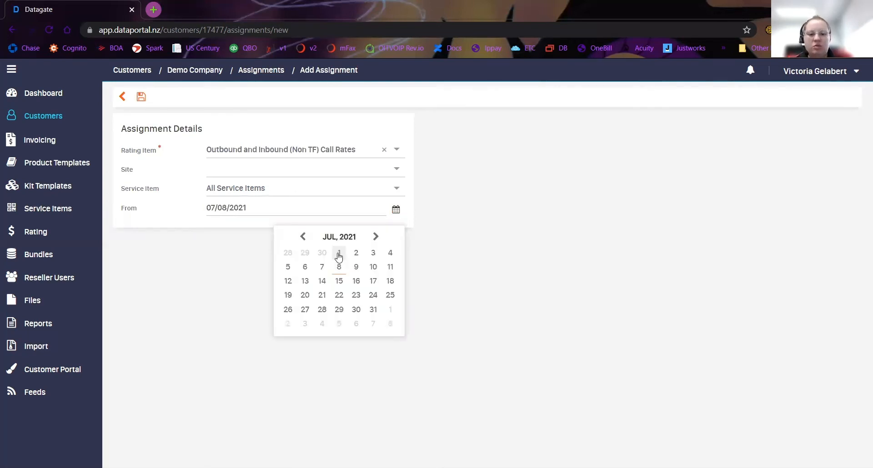
pyautogui.click(338, 257)
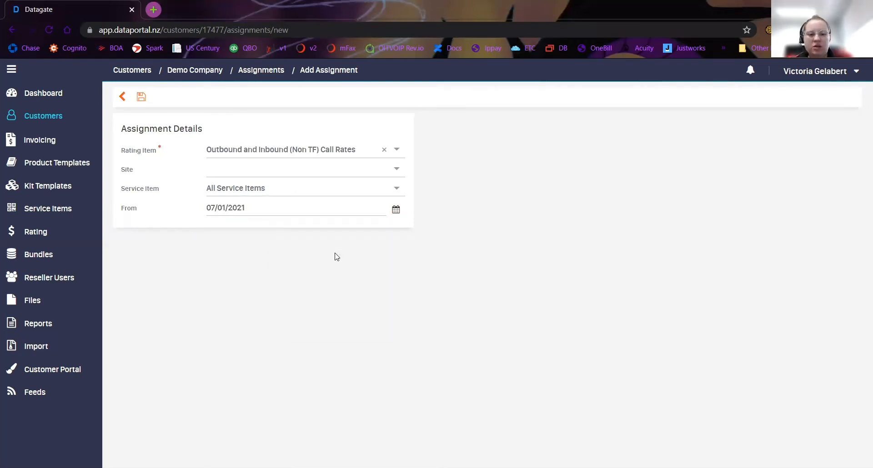
pyautogui.click(141, 97)
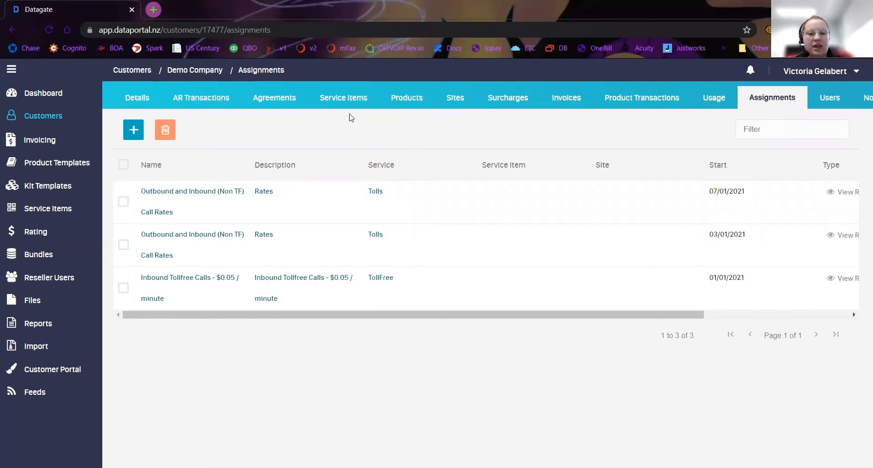
# Start a new product for Demo Company from the SEAT (Bundled Seat - 24M) product template
pyautogui.click(409, 104)
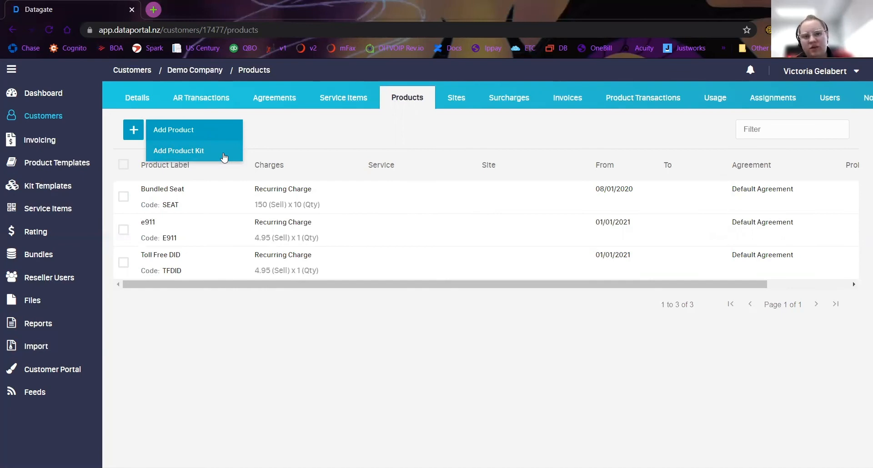
pyautogui.click(218, 131)
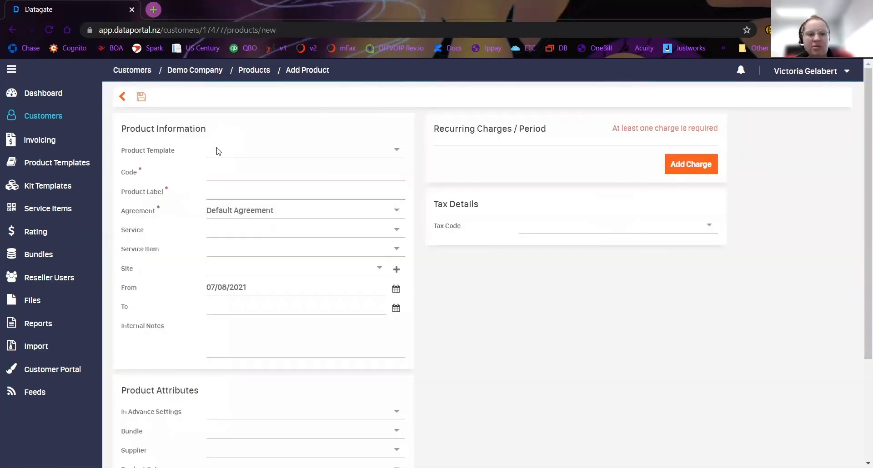
pyautogui.click(217, 151)
pyautogui.scroll(-3, 333, 207)
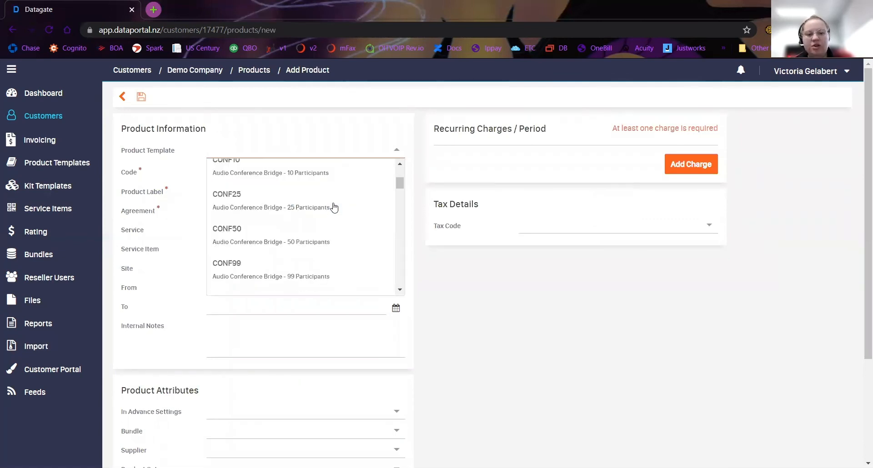
pyautogui.scroll(-3, 334, 207)
pyautogui.scroll(-3, 334, 207)
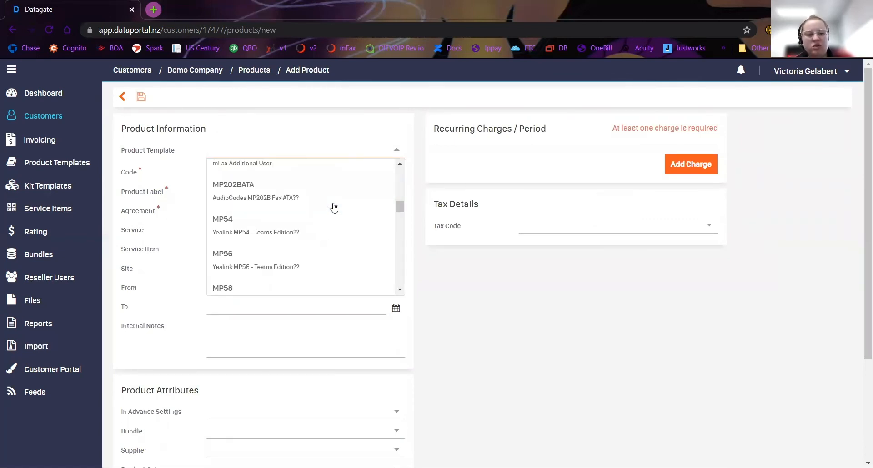
pyautogui.scroll(-3, 333, 208)
pyautogui.scroll(-2, 334, 207)
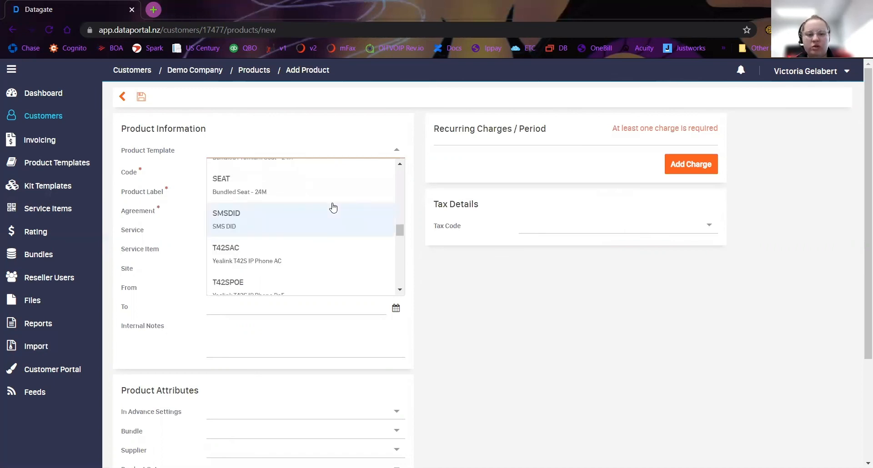
pyautogui.scroll(2, 253, 250)
pyautogui.click(253, 250)
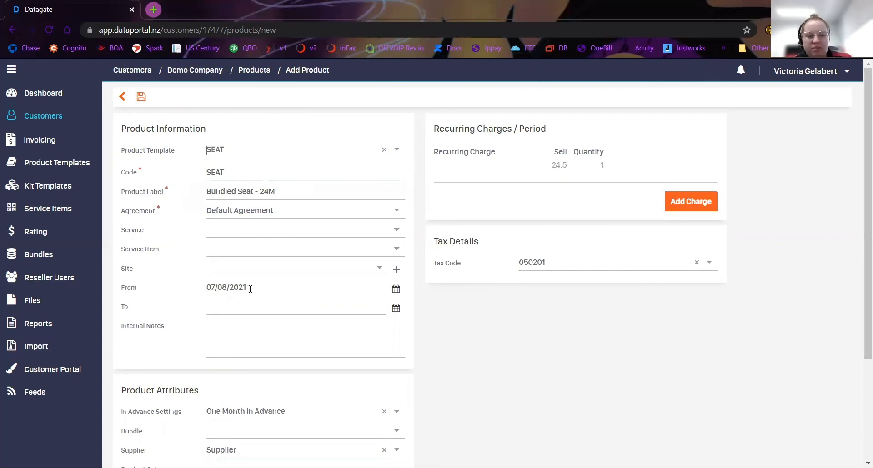
# Set the seat product's From date to 07/01/2021 and allow prorating
pyautogui.click(396, 291)
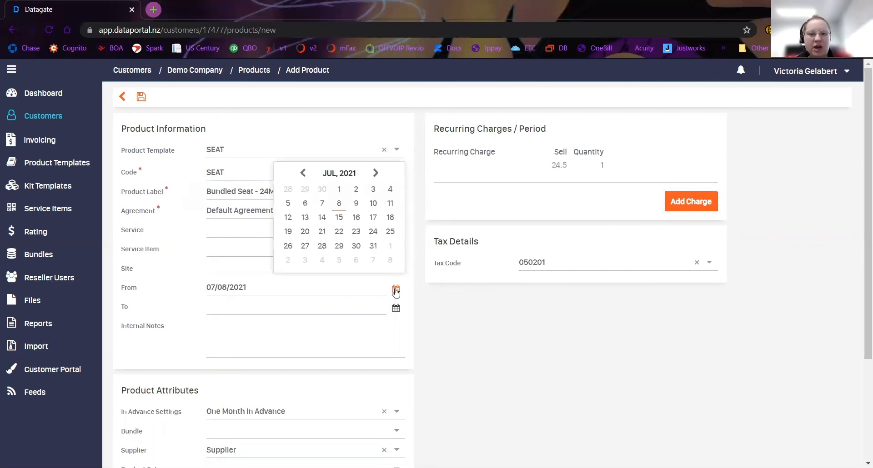
pyautogui.click(340, 188)
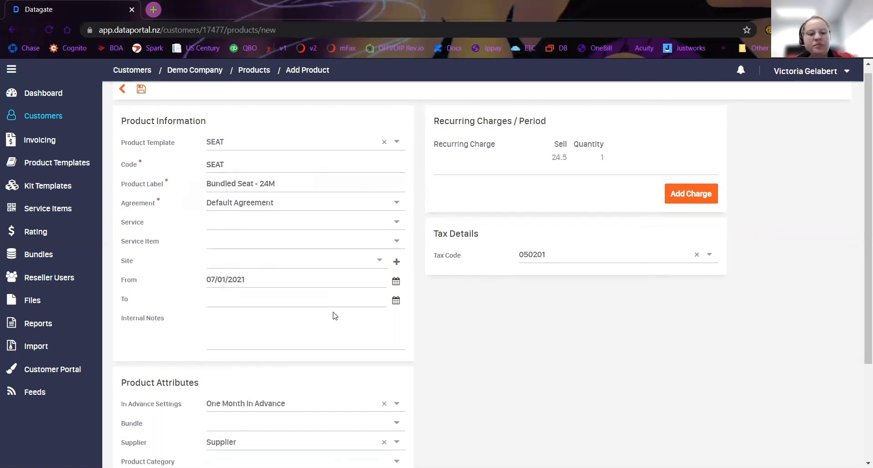
pyautogui.scroll(-2, 335, 313)
pyautogui.scroll(-1, 213, 408)
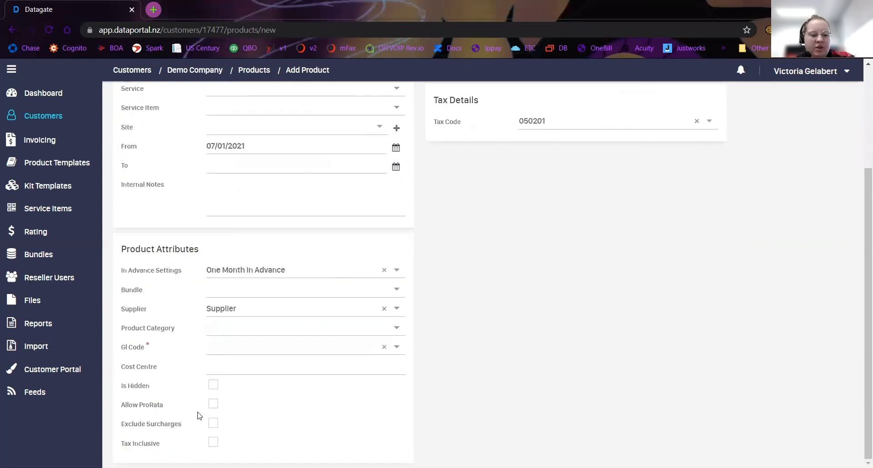
pyautogui.click(213, 405)
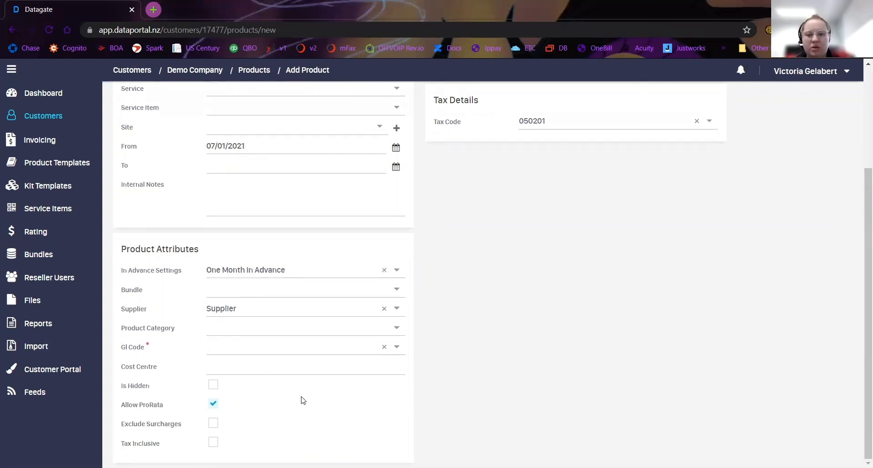
# Set the product's recurring charge to a sell price of 19.99 with quantity 3, and save the product
pyautogui.scroll(3, 302, 399)
pyautogui.moveTo(558, 165)
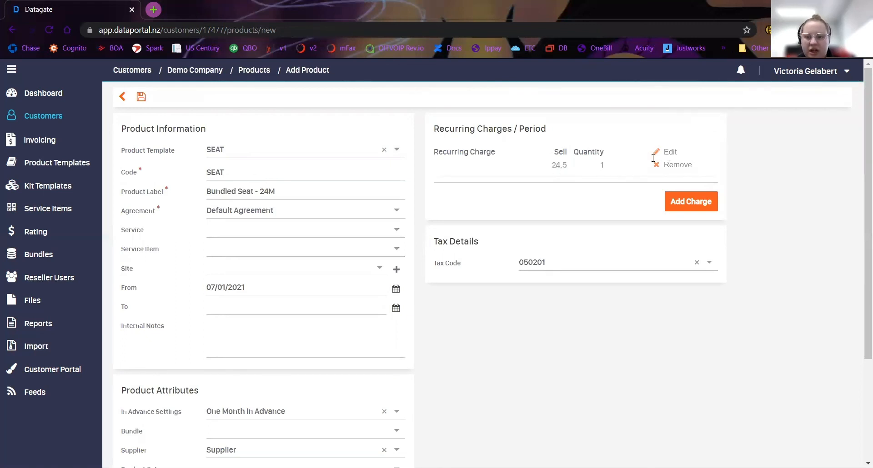
pyautogui.click(667, 154)
pyautogui.doubleClick(717, 224)
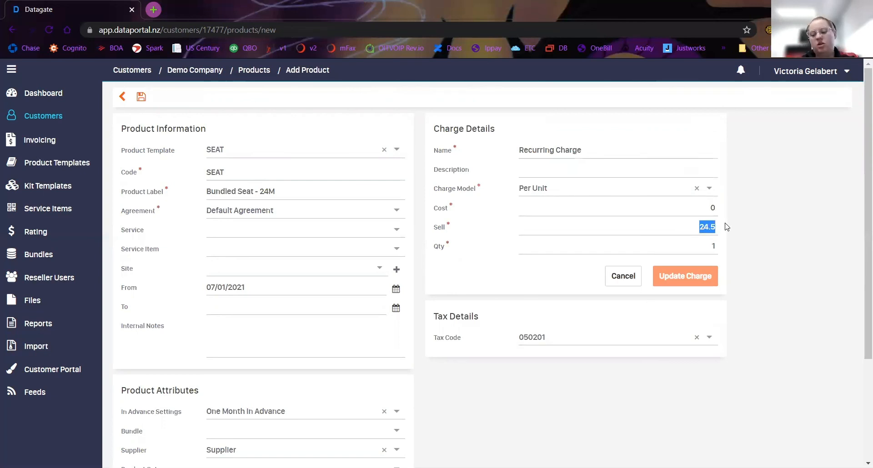
pyautogui.write('19.99')
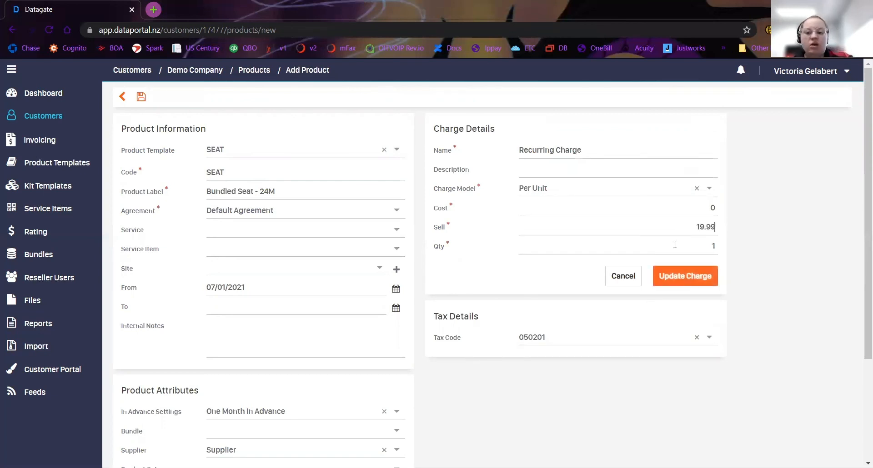
pyautogui.click(715, 245)
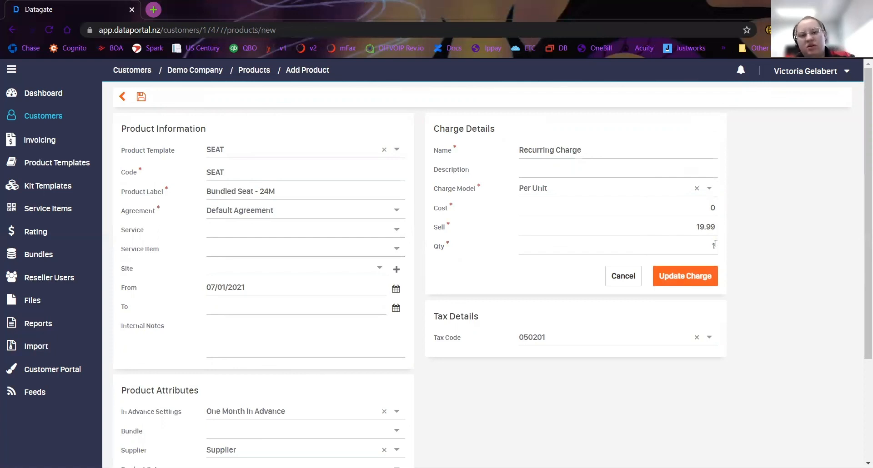
pyautogui.press('BackSpace')
pyautogui.write('3')
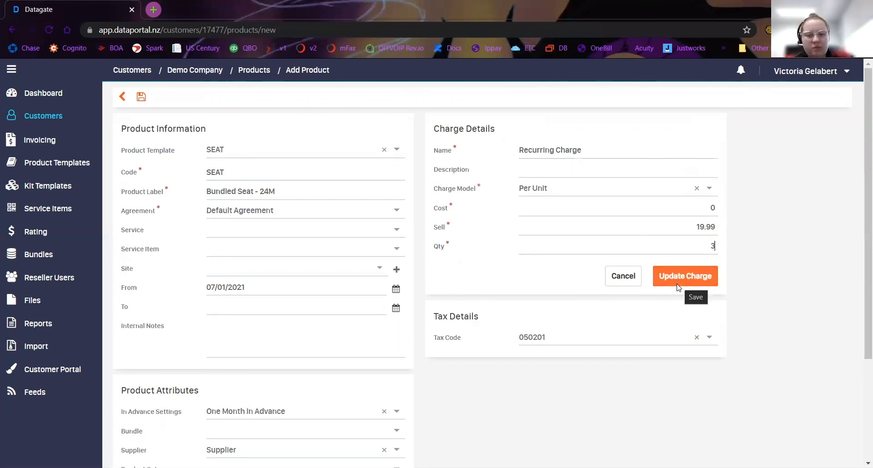
pyautogui.click(680, 286)
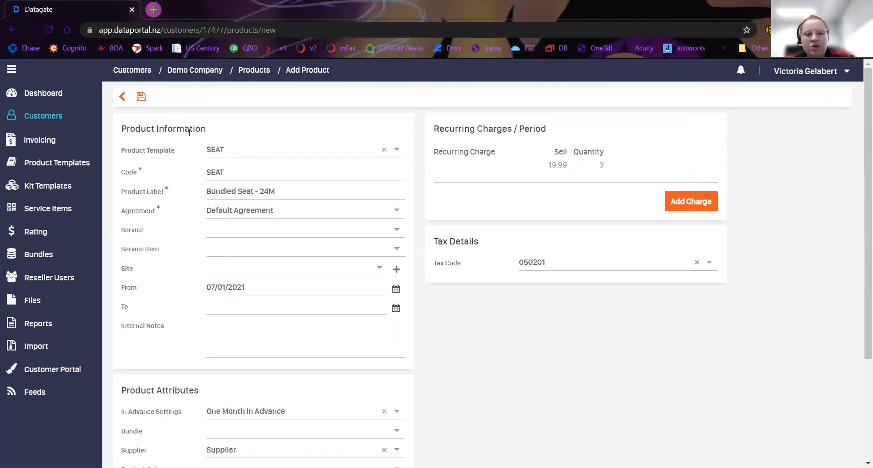
pyautogui.click(140, 101)
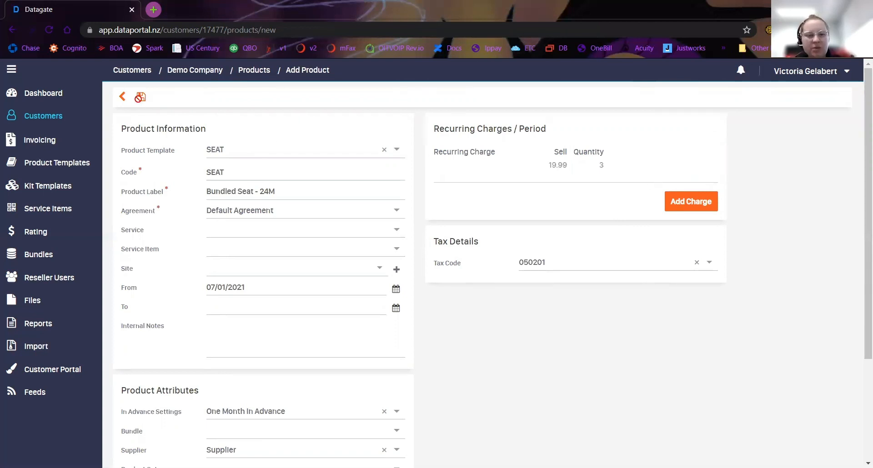